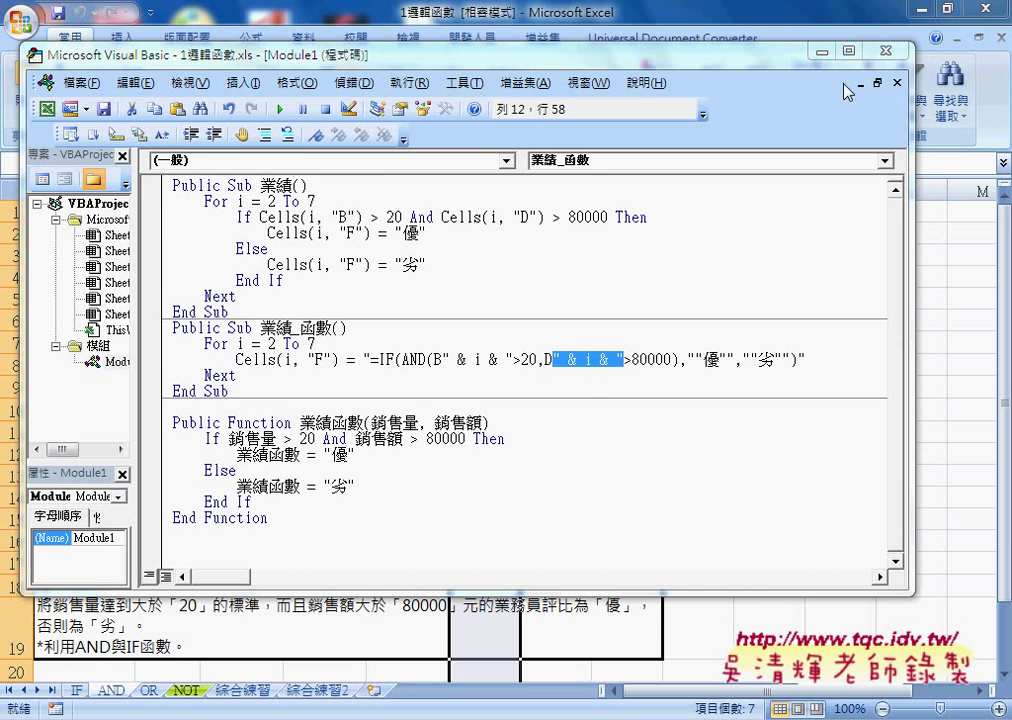
Back in the sheet, start the user-defined 業績函數 in cell G2 from the 使用者定義 category.
key("alt+F11")
left_click(554, 233)
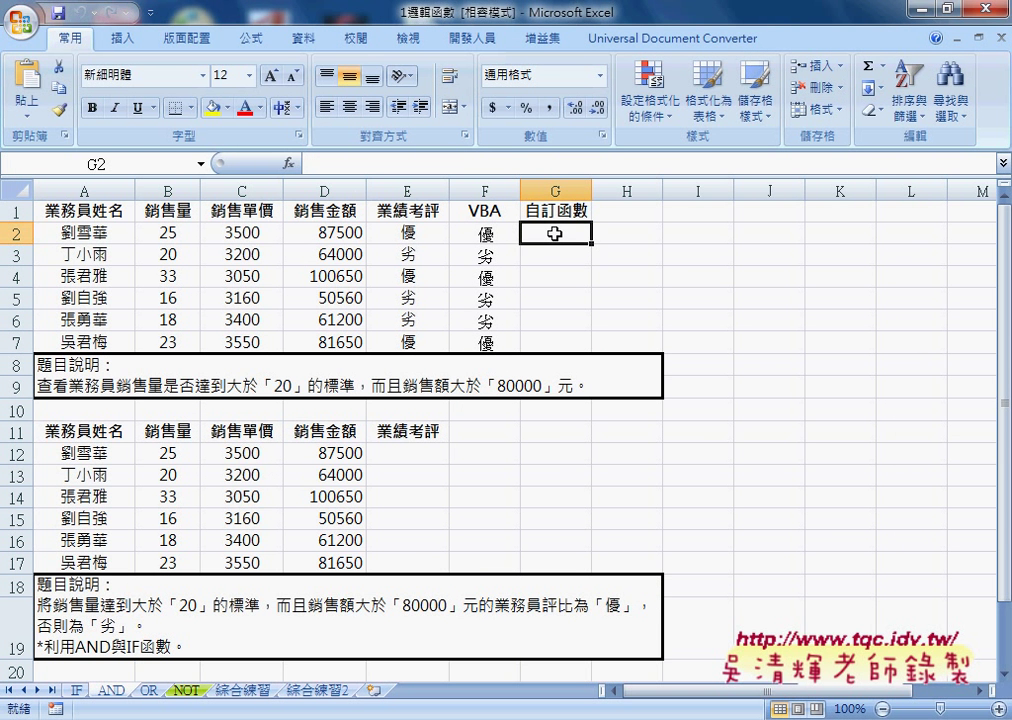
left_click(288, 164)
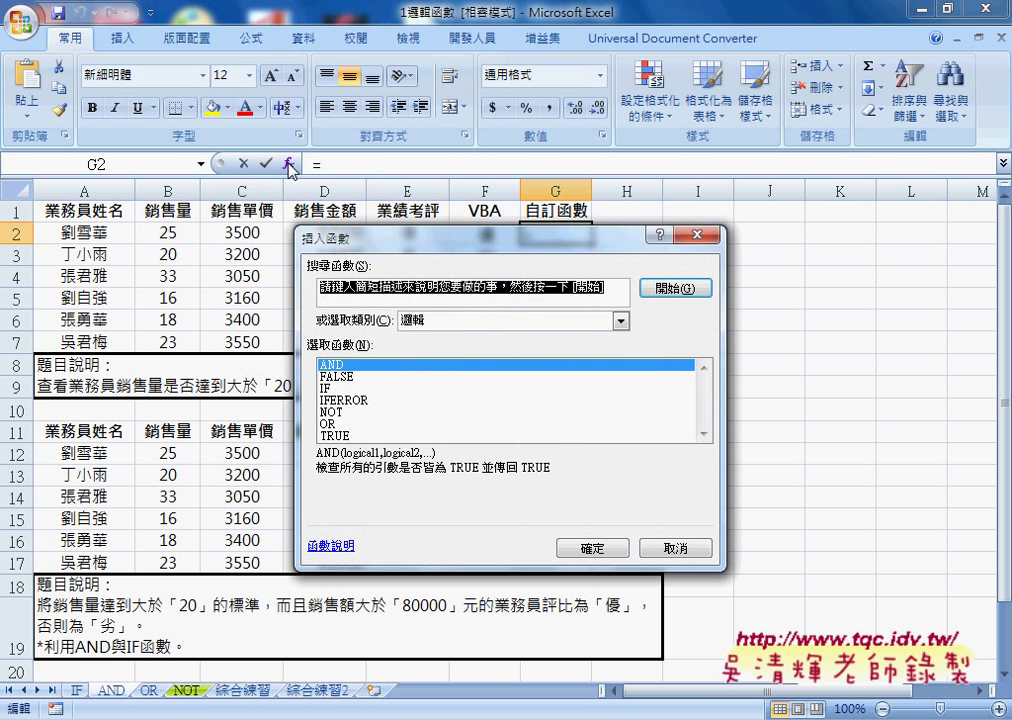
left_click(497, 320)
left_click(465, 455)
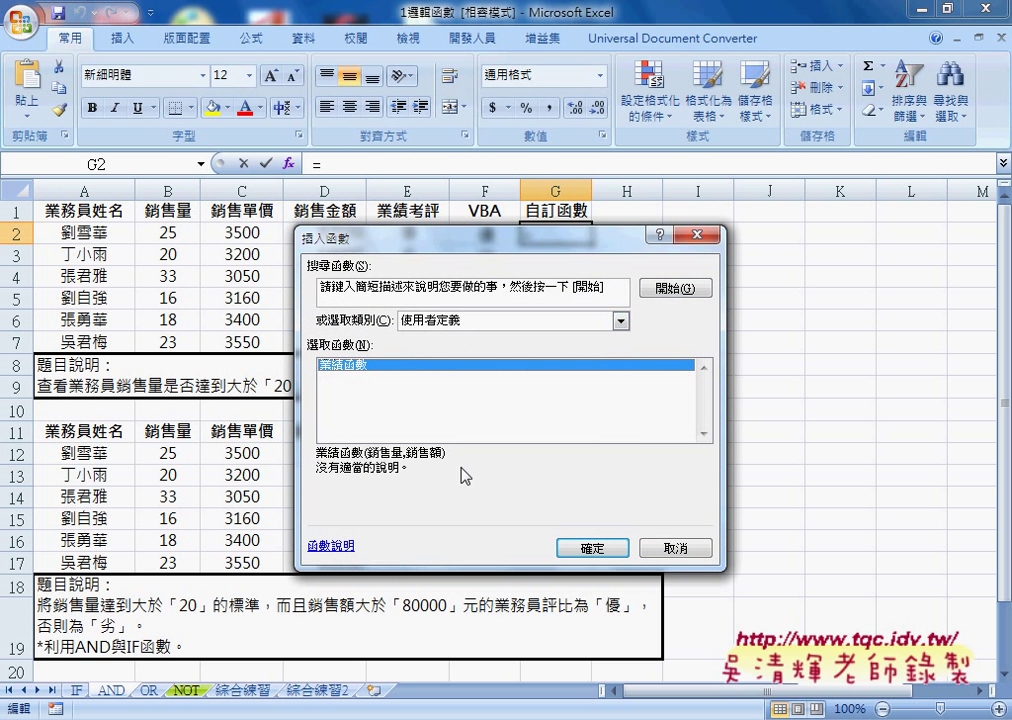
left_click(592, 548)
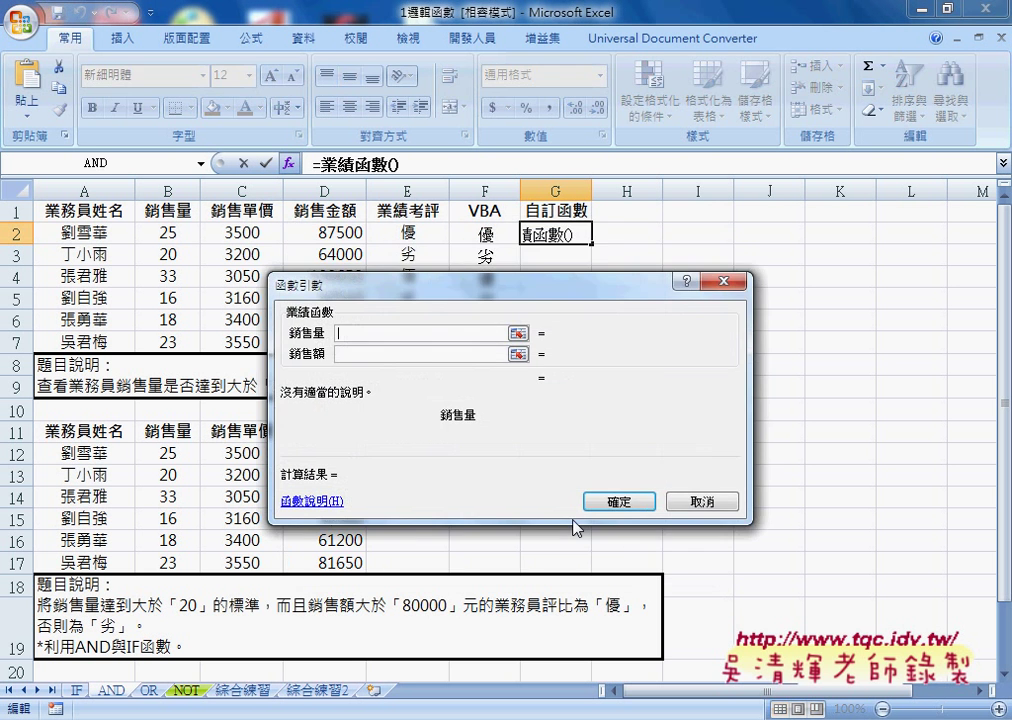
Give 業績函數 the arguments B2 and D2, confirm it, and fill G2 down to G7.
left_click_drag(447, 285, 462, 319)
left_click(183, 235)
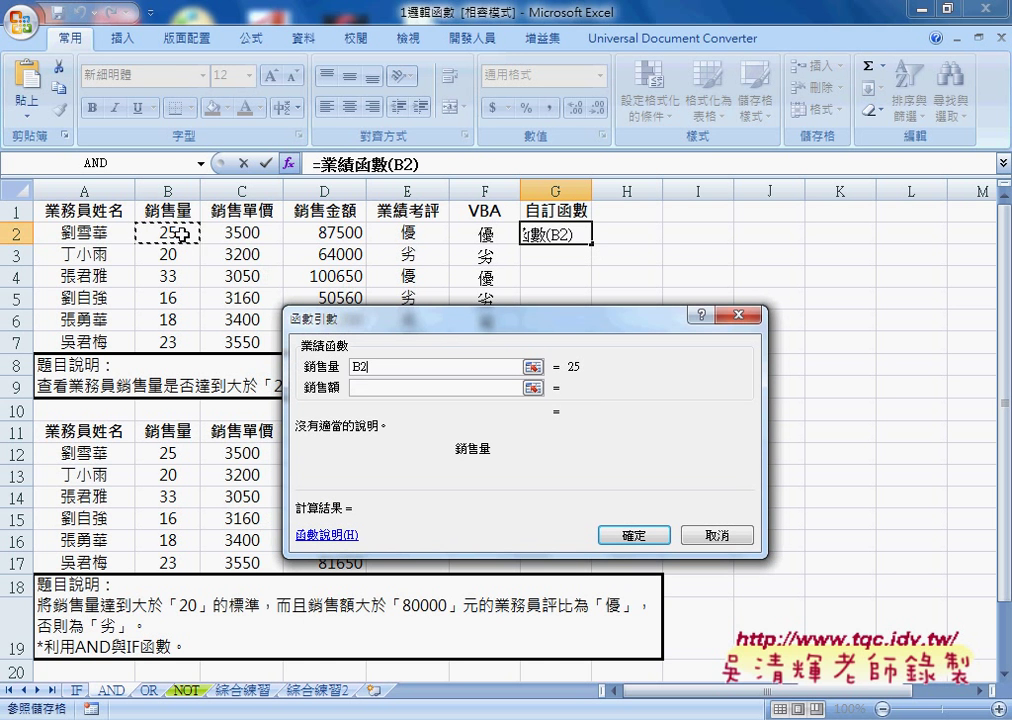
key("Tab")
left_click(337, 231)
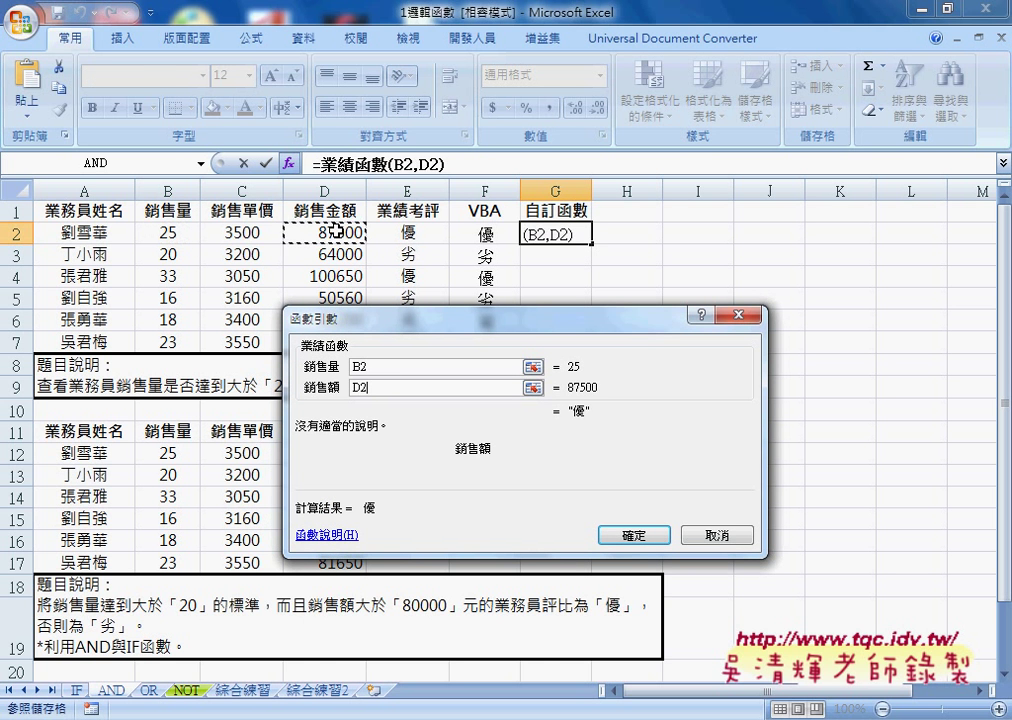
left_click(636, 537)
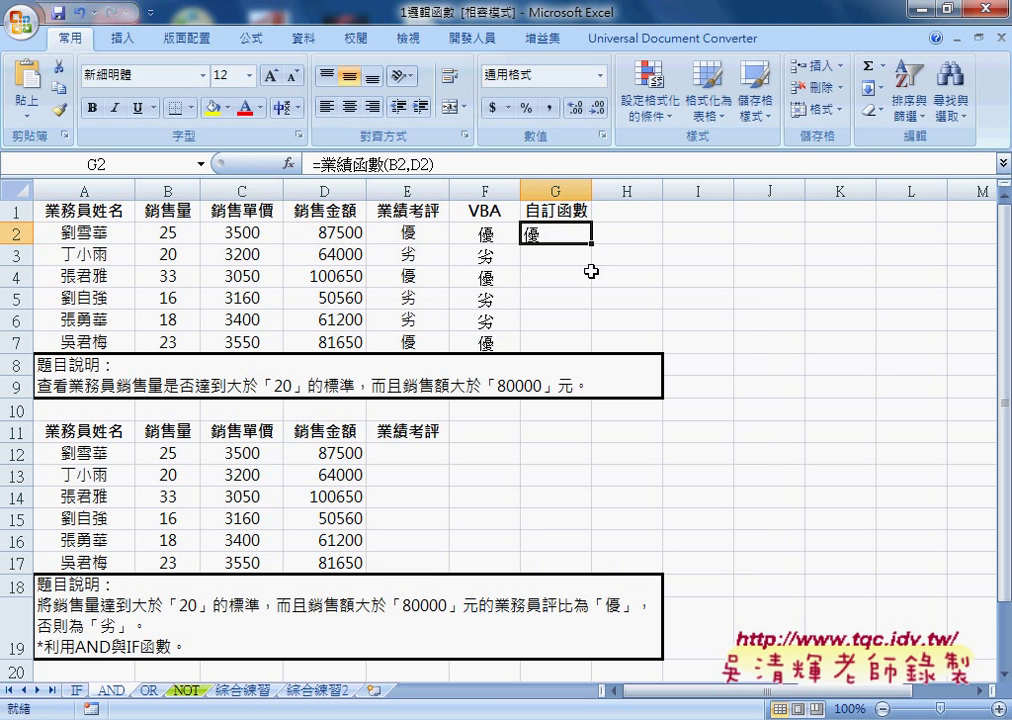
left_click_drag(591, 243, 591, 350)
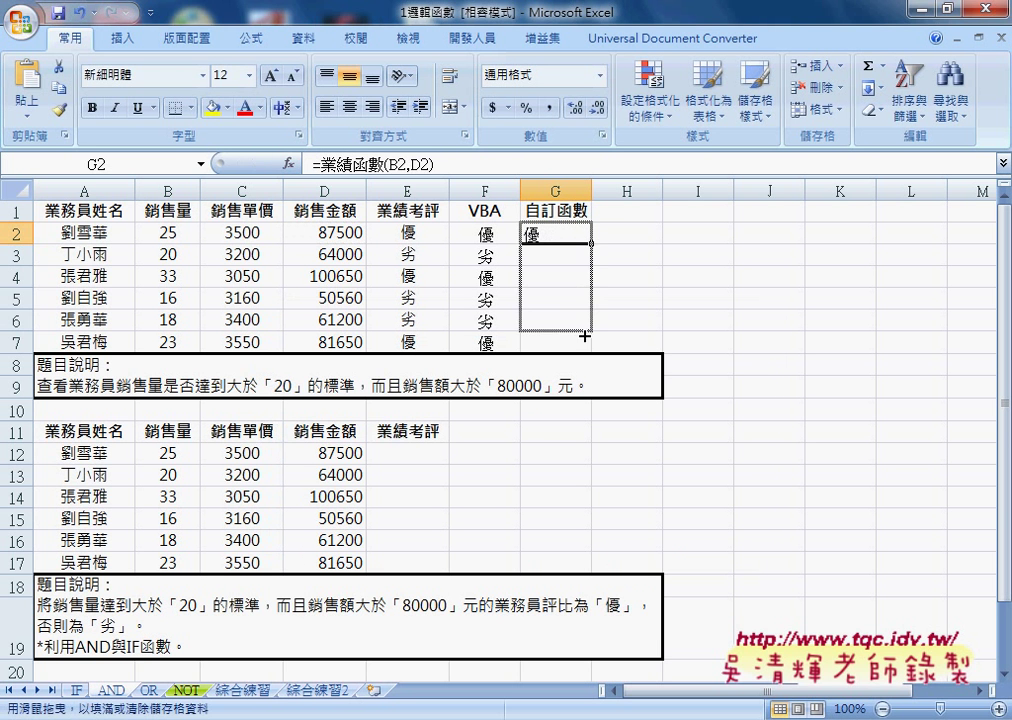
Review the G2 業績函數 arguments without changing them, then return to the Visual Basic editor.
left_click(545, 235)
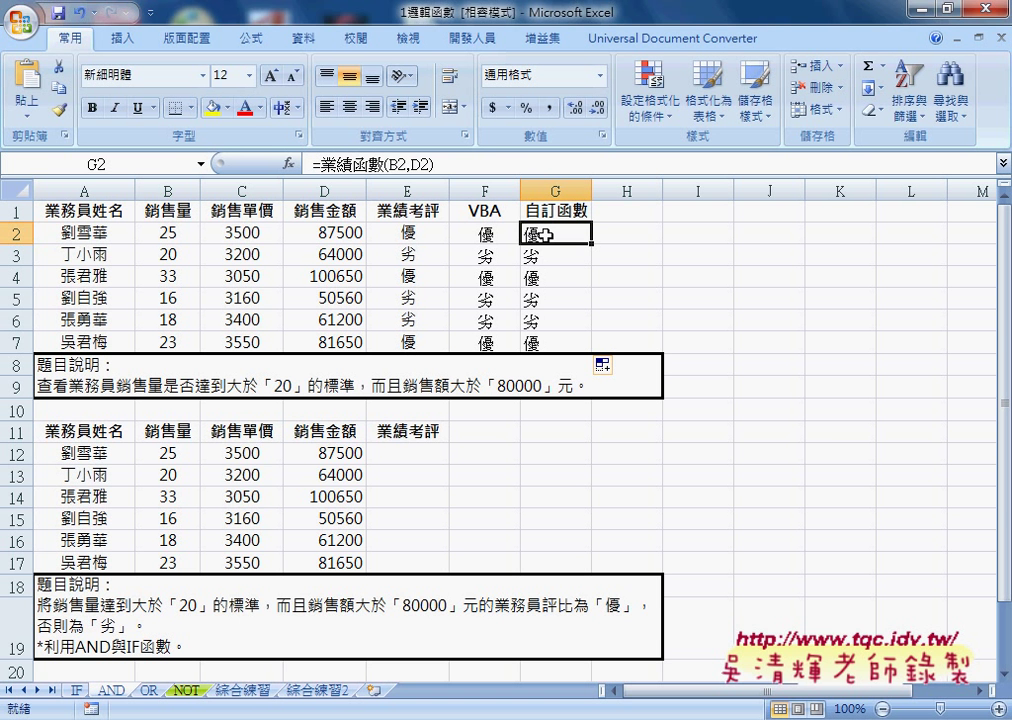
left_click(289, 162)
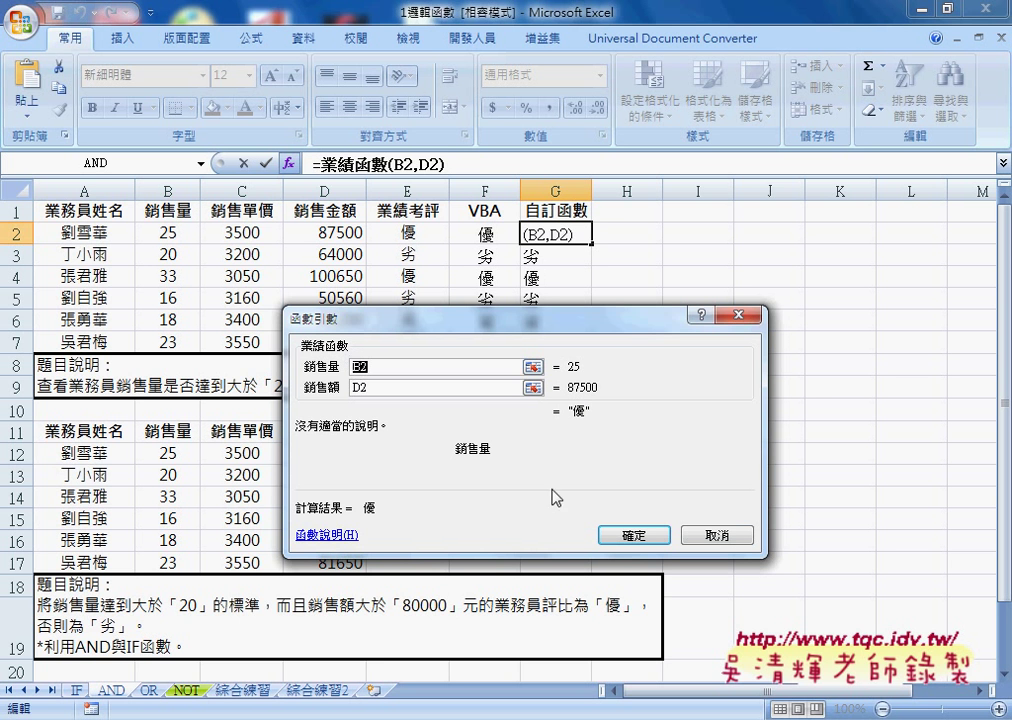
left_click(716, 541)
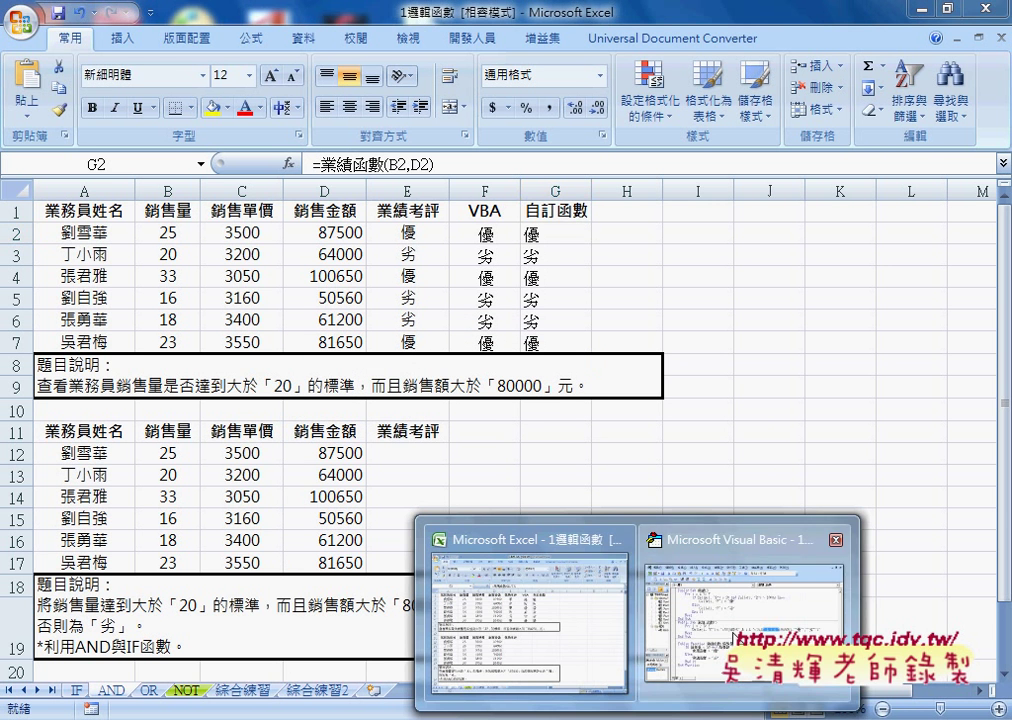
left_click(745, 610)
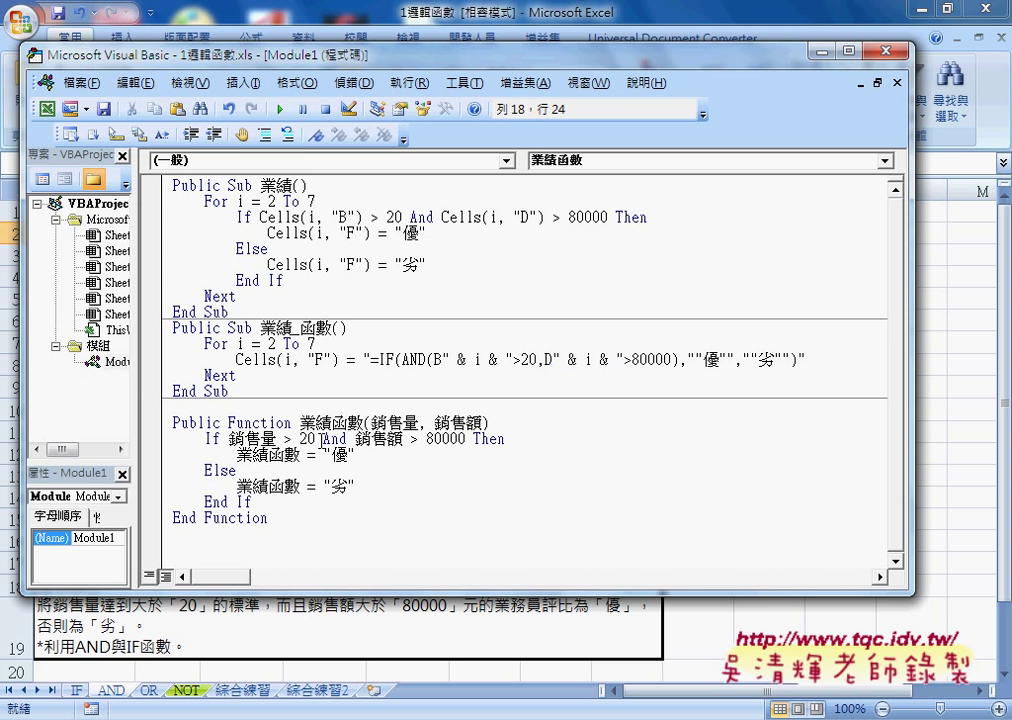
left_click_drag(228, 422, 291, 420)
left_click_drag(300, 422, 347, 422)
left_click(243, 83)
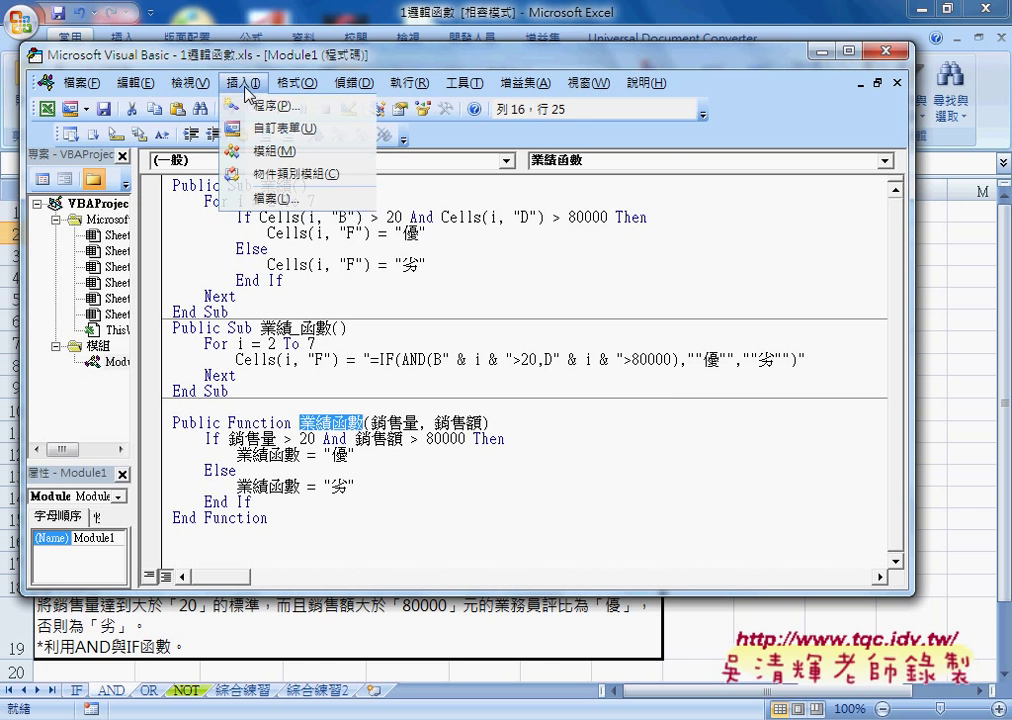
left_click(275, 116)
left_click(375, 192)
mouse_move(474, 86)
left_mouse_down()
mouse_move(490, 152)
mouse_move(690, 216)
left_mouse_up()
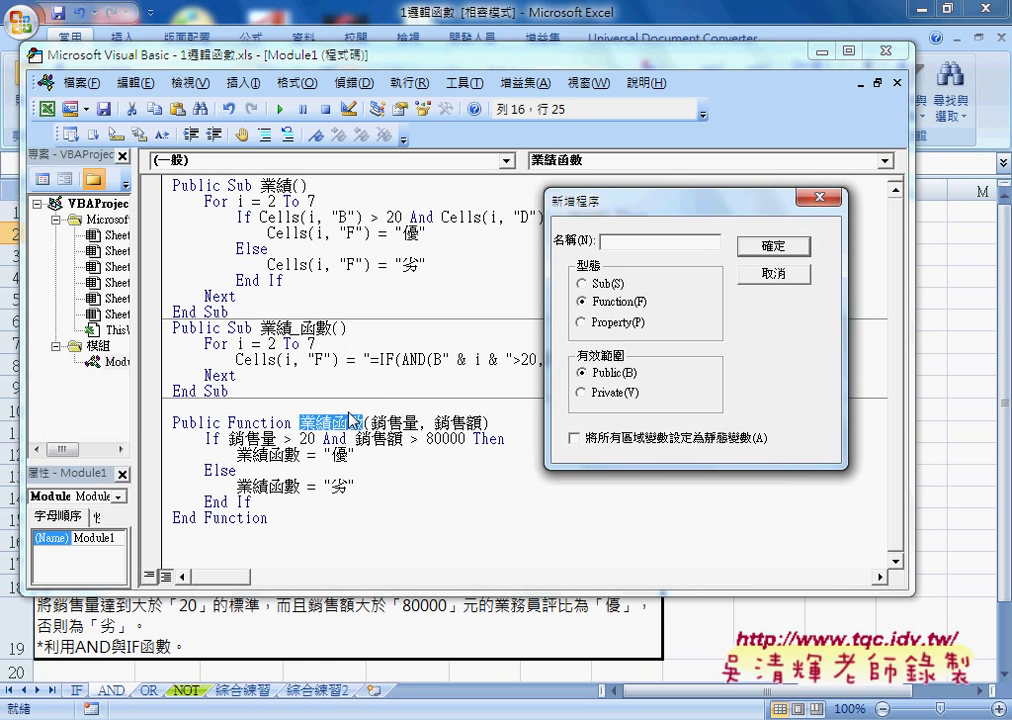
left_click(773, 273)
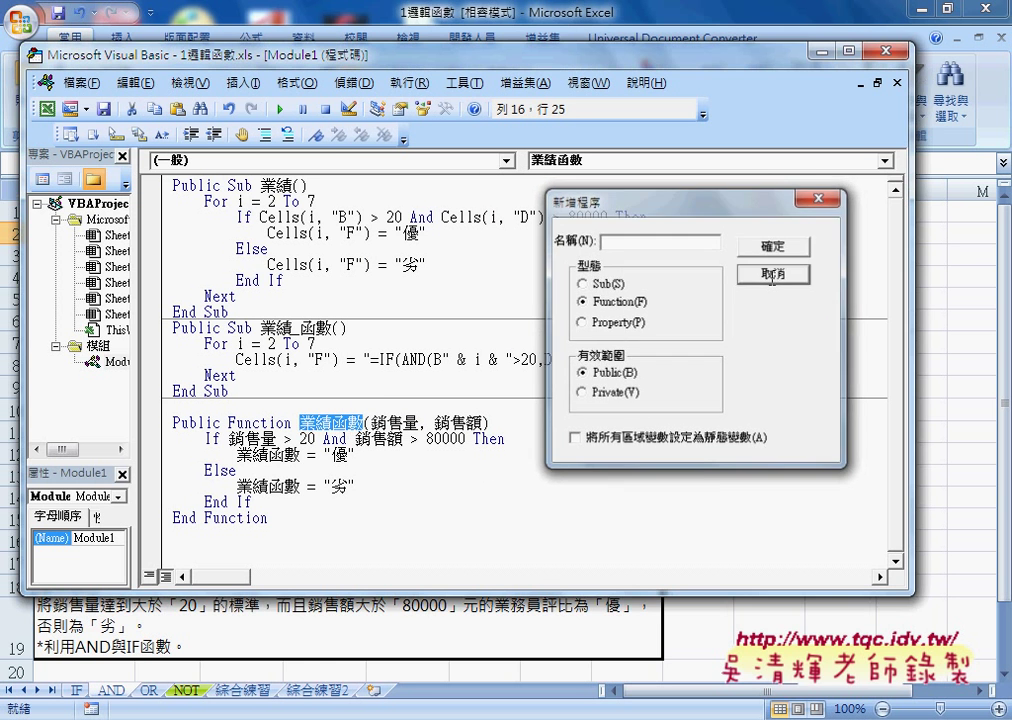
left_click_drag(371, 422, 483, 422)
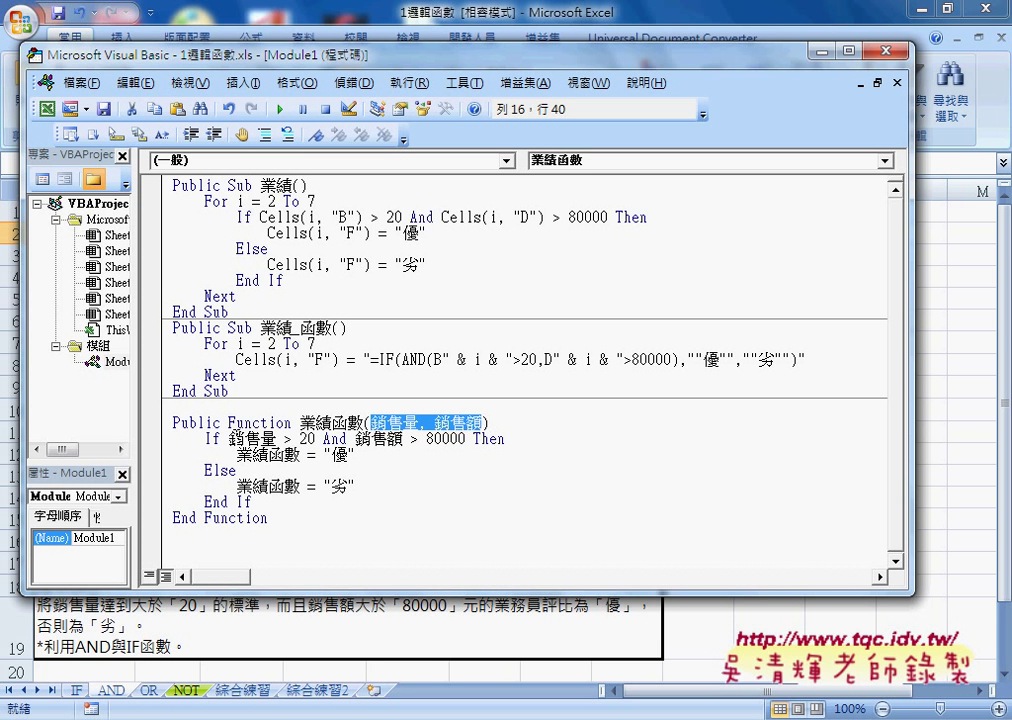
left_click(261, 430)
left_click_drag(229, 438, 316, 440)
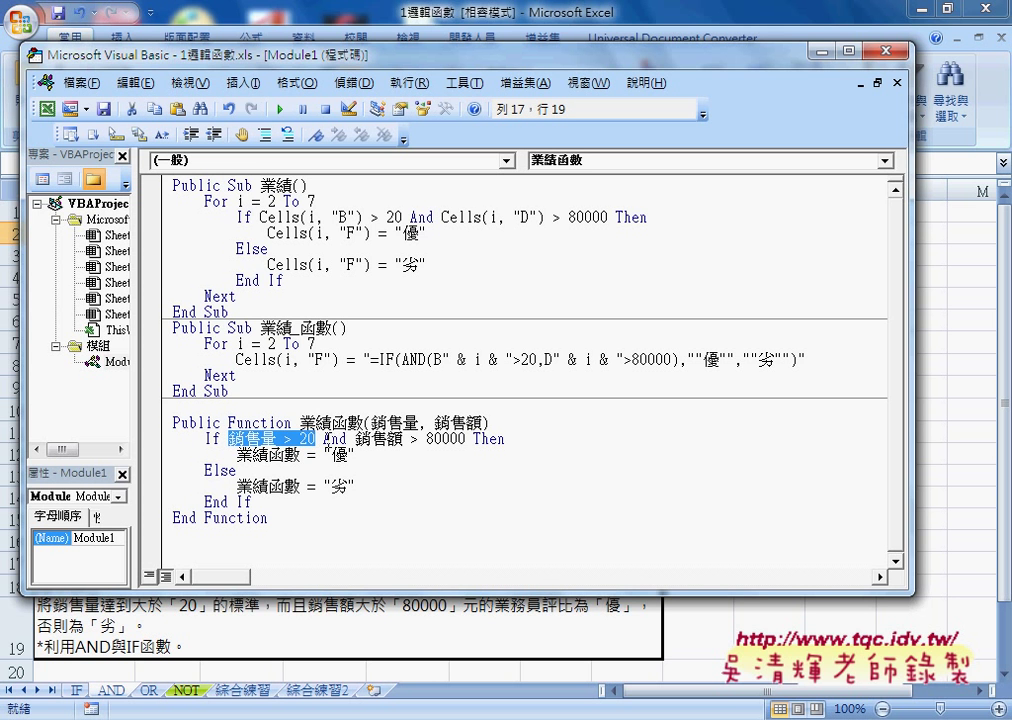
left_click_drag(465, 440, 355, 440)
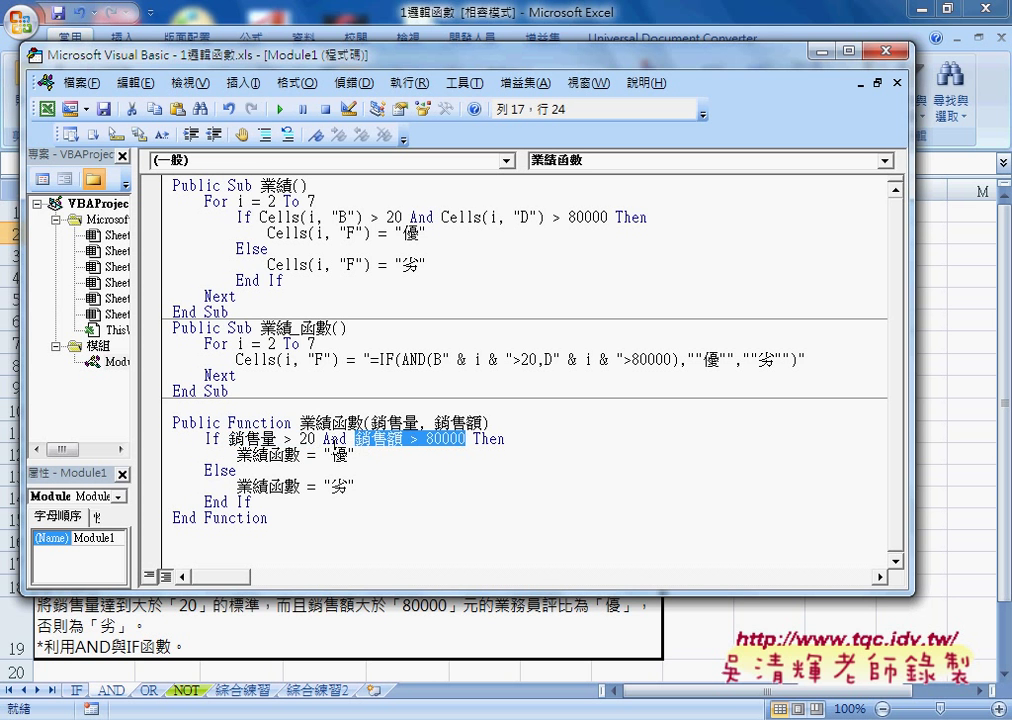
left_click_drag(300, 456, 237, 456)
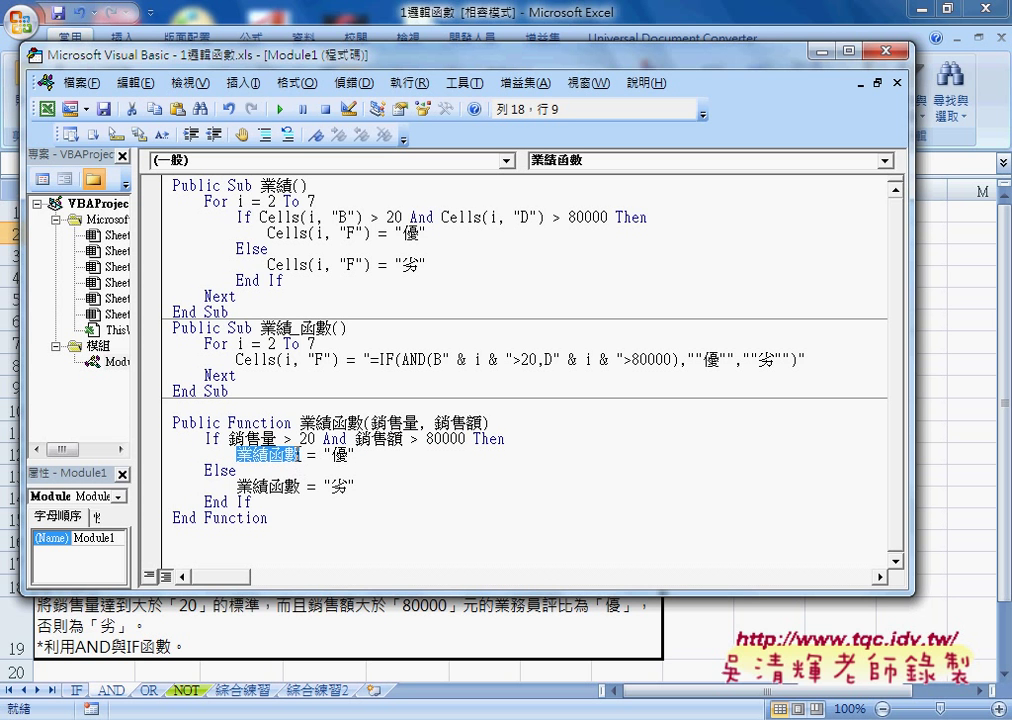
left_click_drag(300, 423, 362, 423)
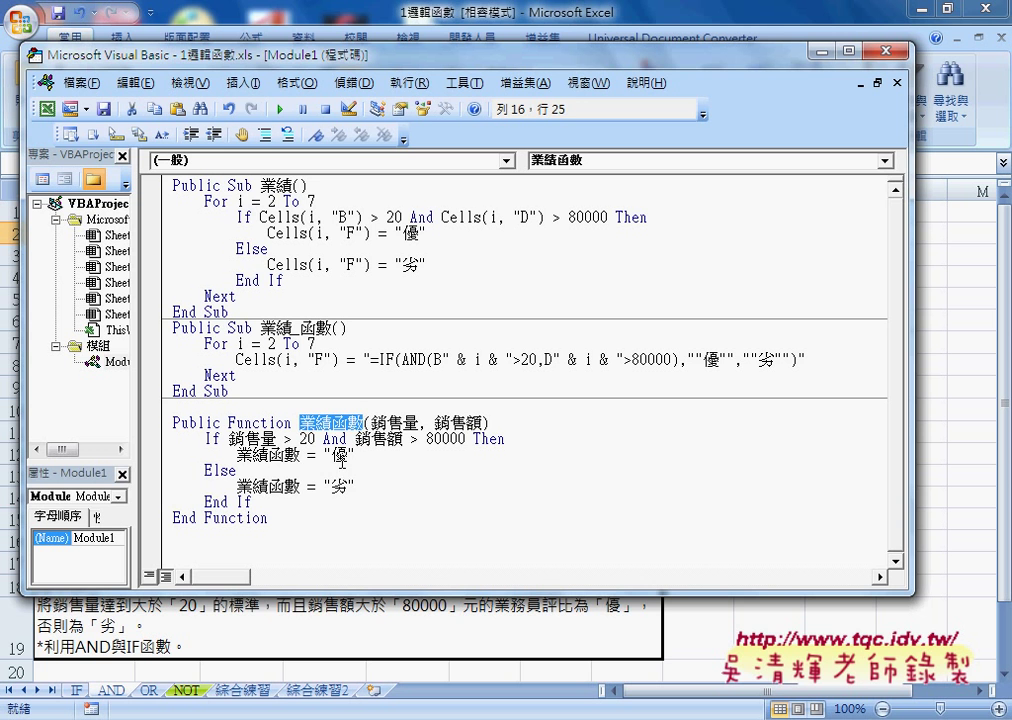
mouse_move(296, 495)
left_mouse_down()
mouse_move(176, 470)
mouse_move(174, 437)
left_mouse_up()
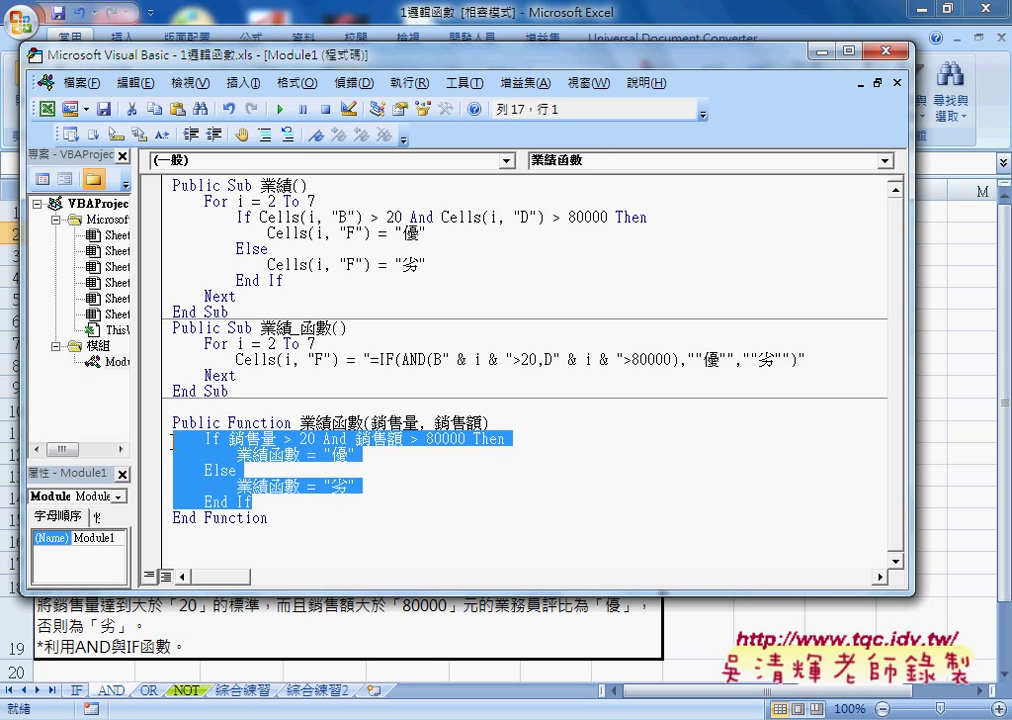
left_click(258, 437)
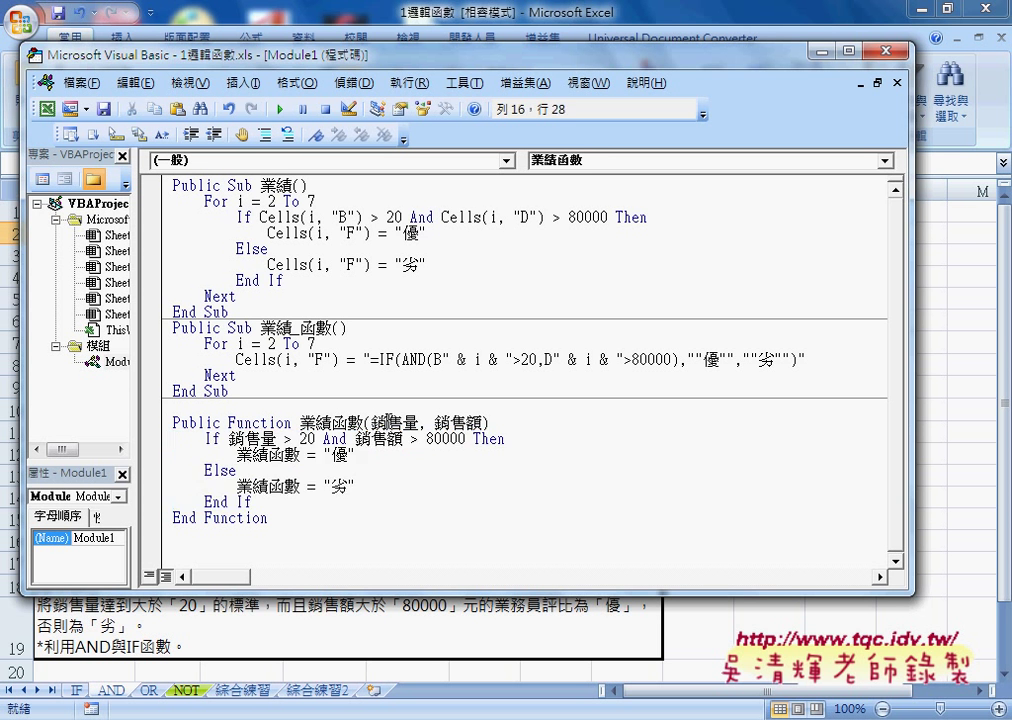
left_click(258, 437)
Close the VBA editor, recheck the NOT sheet, and settle on the 綜合練習 sheet.
left_click(884, 52)
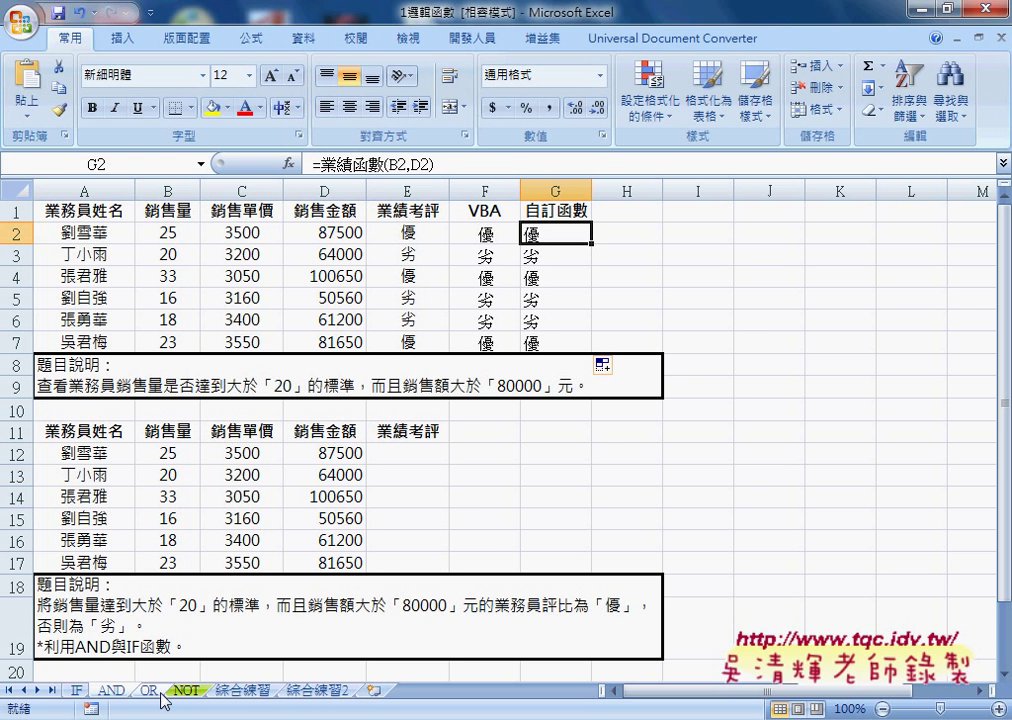
left_click(257, 697)
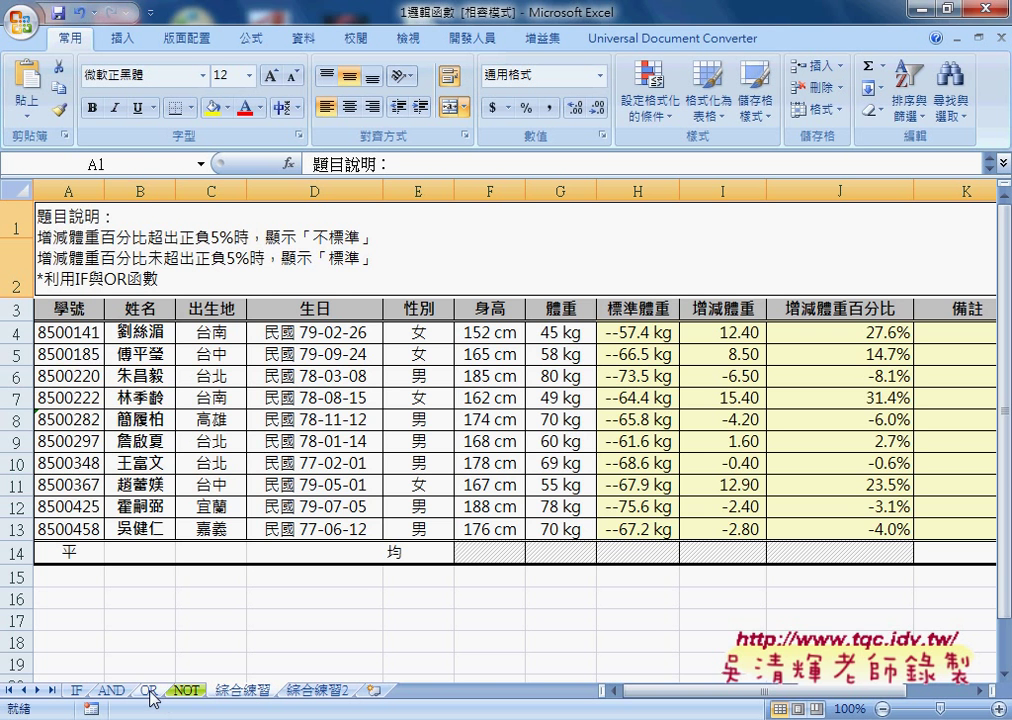
left_click(182, 690)
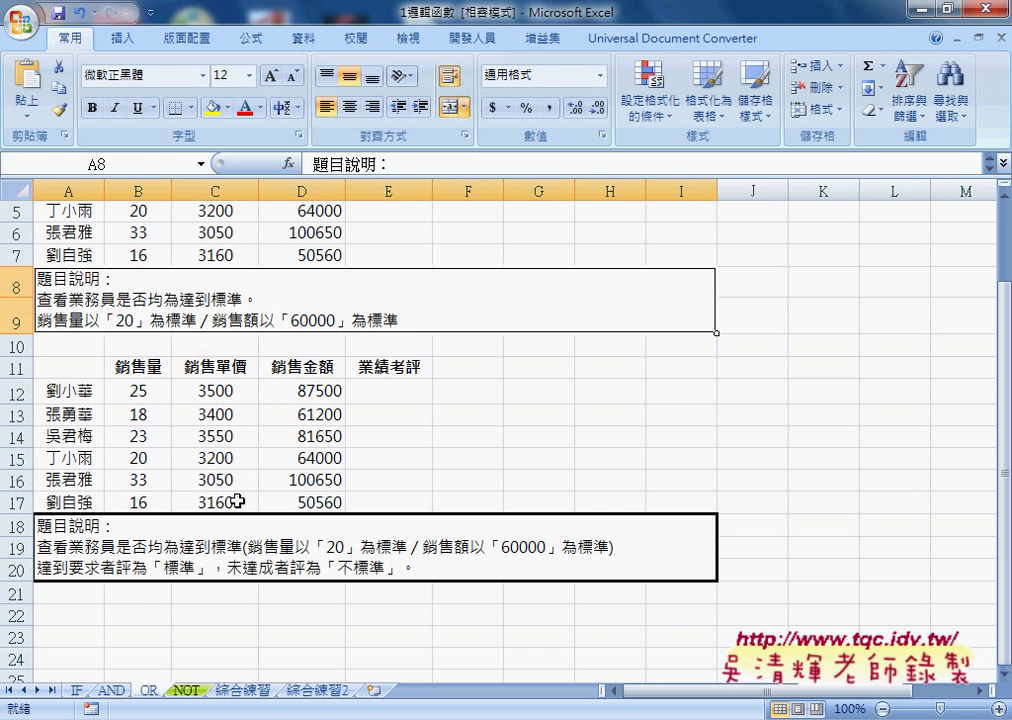
scroll(260, 490, "up", 2)
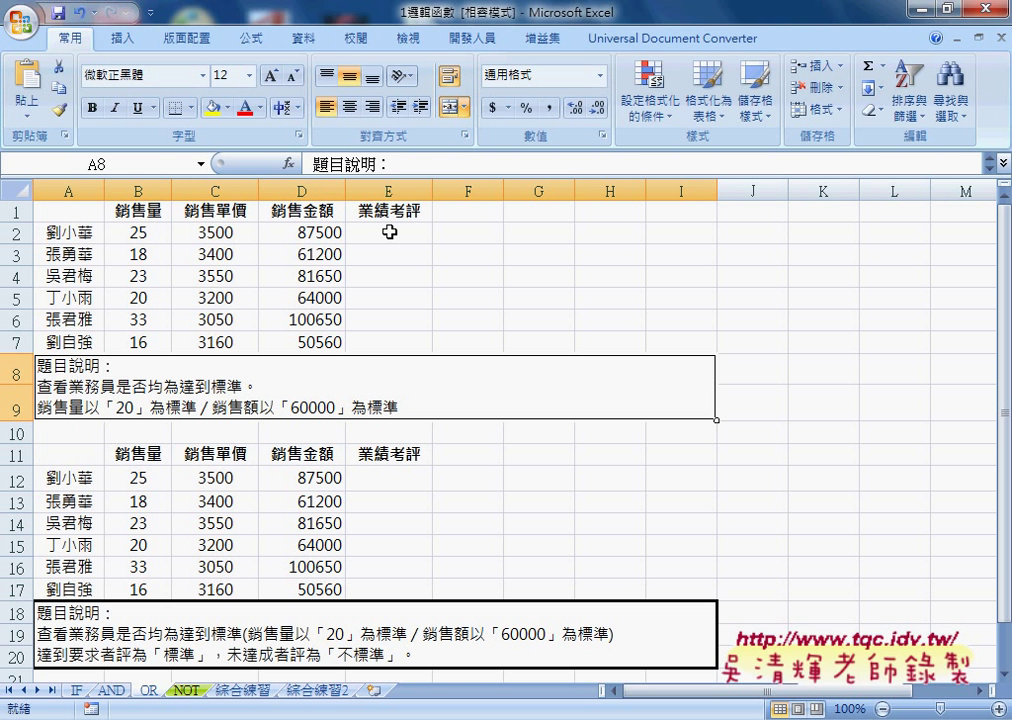
left_click(246, 690)
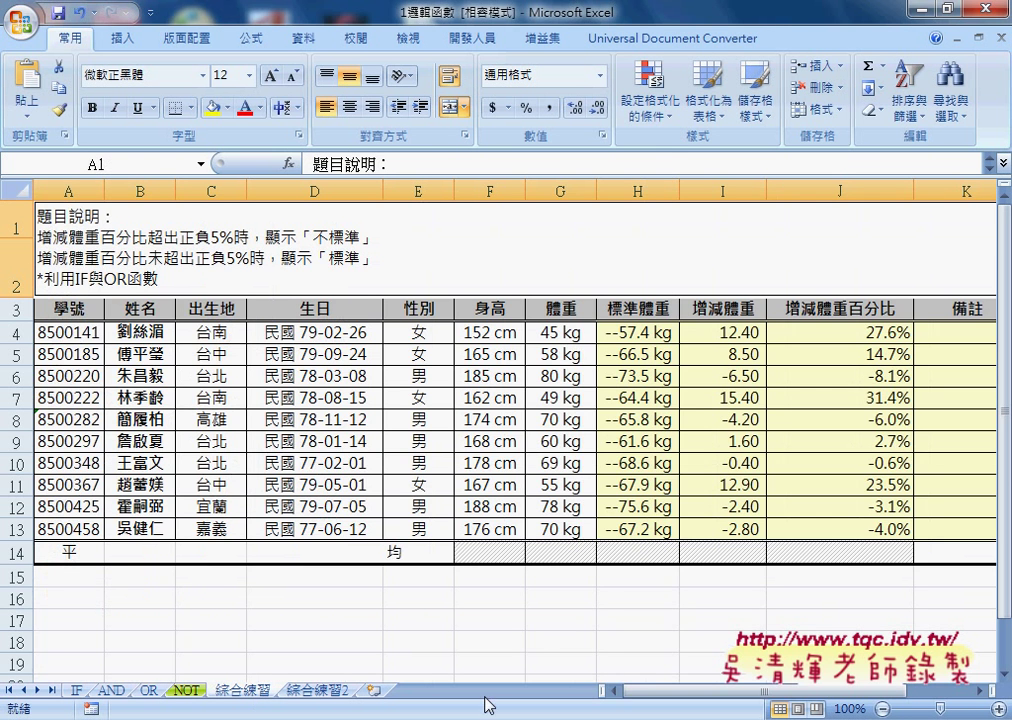
left_click_drag(655, 688, 720, 701)
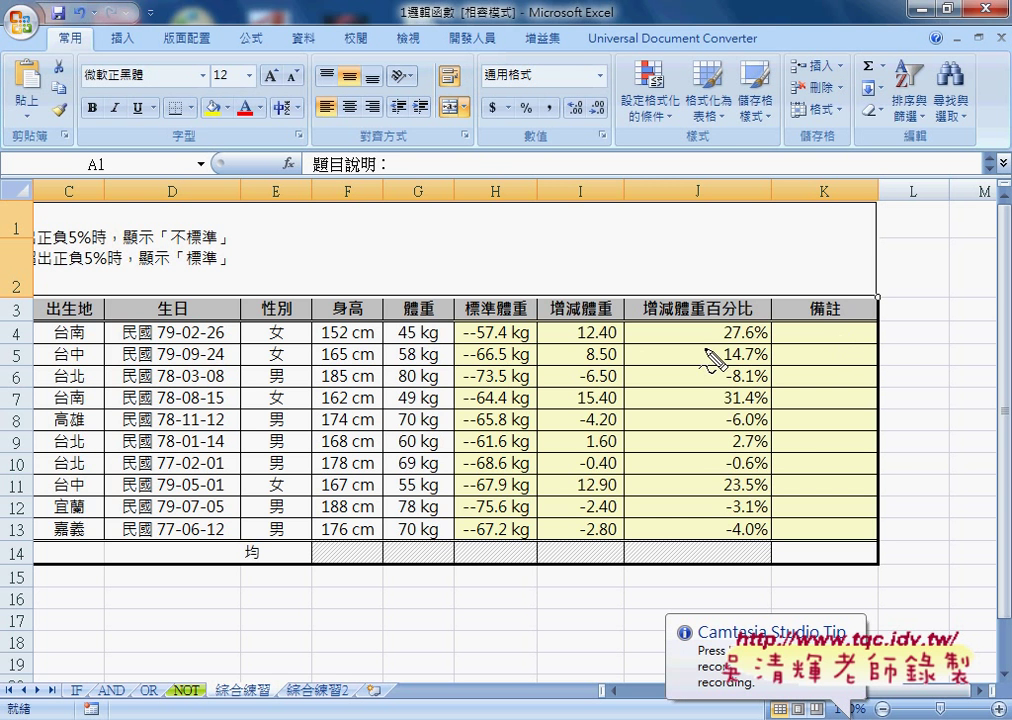
Underline 標準, the 增減體重百分比 header and 57.4 in red pen, and circle 27.6%.
left_click_drag(191, 268, 216, 268)
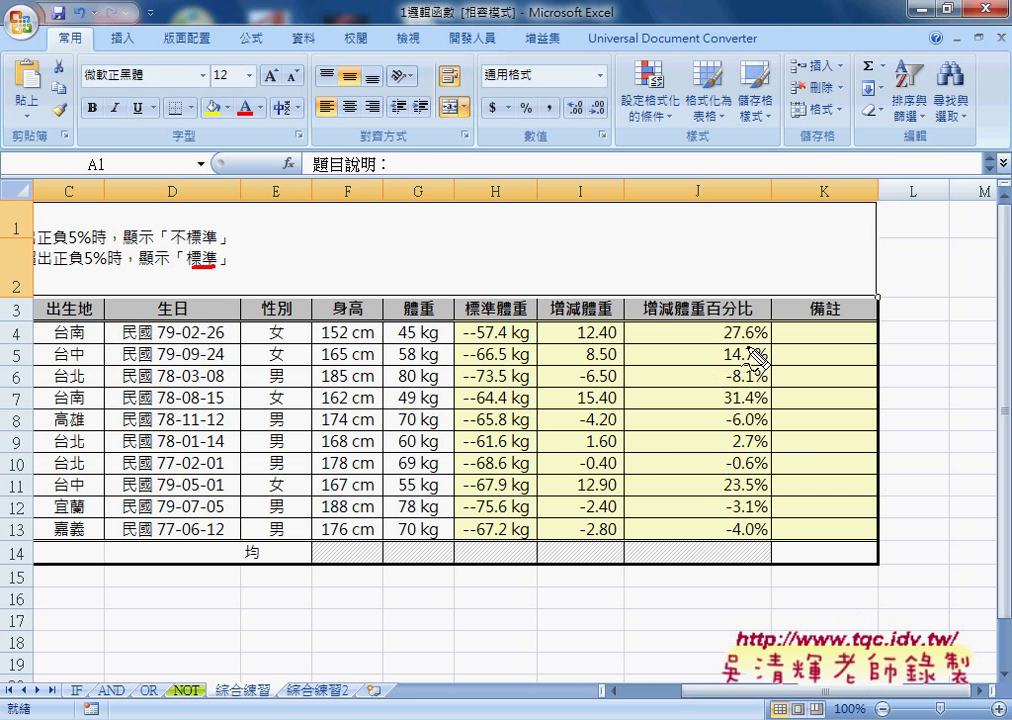
left_click_drag(683, 316, 703, 316)
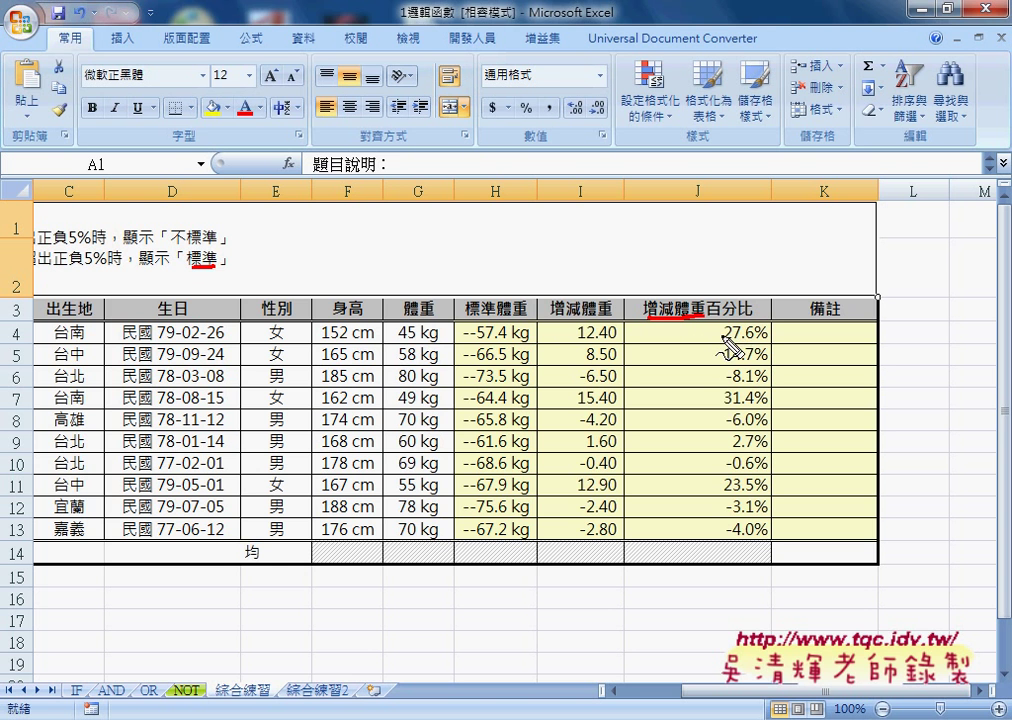
left_click_drag(480, 340, 508, 340)
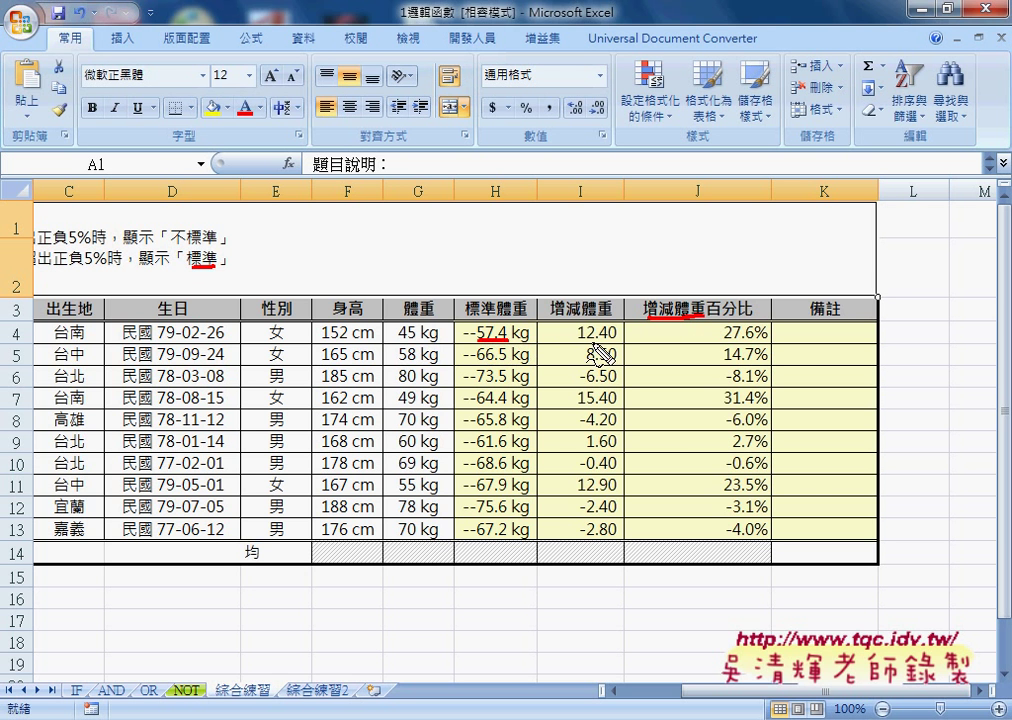
mouse_move(770, 341)
left_mouse_down()
mouse_move(745, 347)
mouse_move(770, 350)
left_mouse_up()
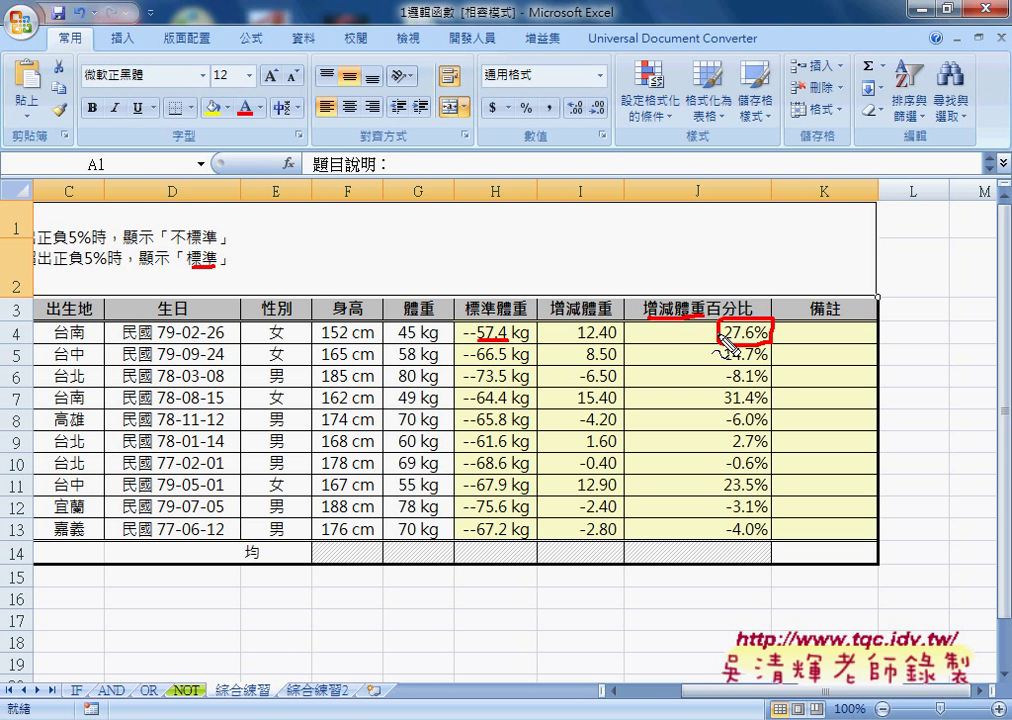
Draw up and down arrows by column J labelled 5% and -5%.
mouse_move(637, 273)
left_mouse_down()
mouse_move(741, 273)
mouse_move(700, 260)
mouse_move(700, 200)
left_mouse_up()
left_click_drag(686, 217, 714, 217)
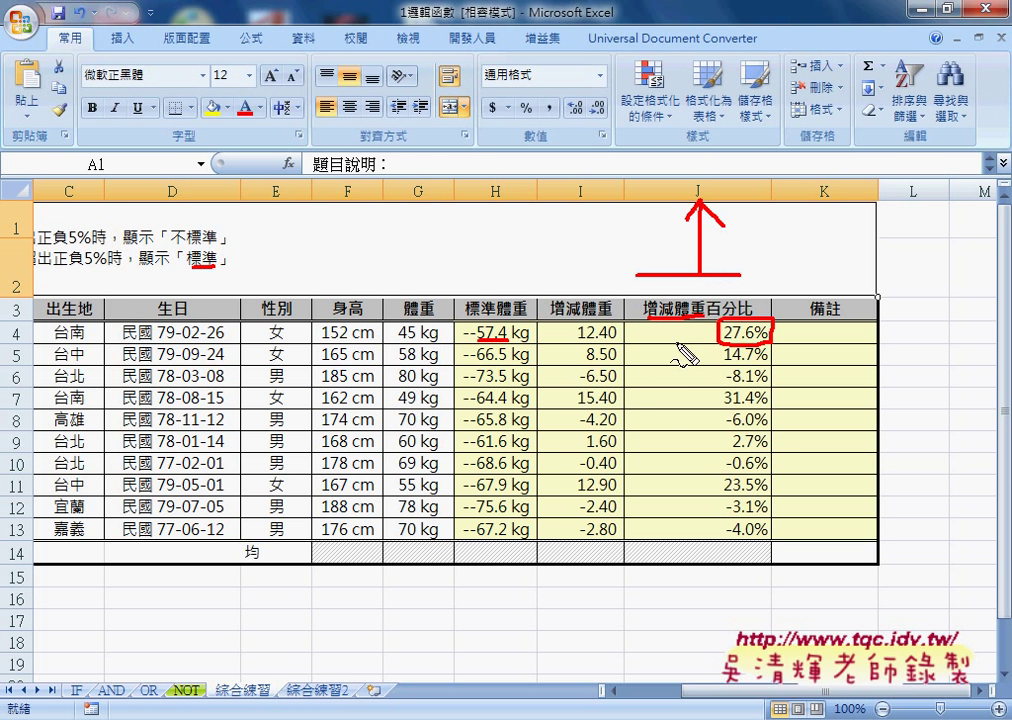
mouse_move(657, 395)
left_mouse_down()
mouse_move(745, 395)
mouse_move(703, 470)
mouse_move(716, 455)
left_mouse_up()
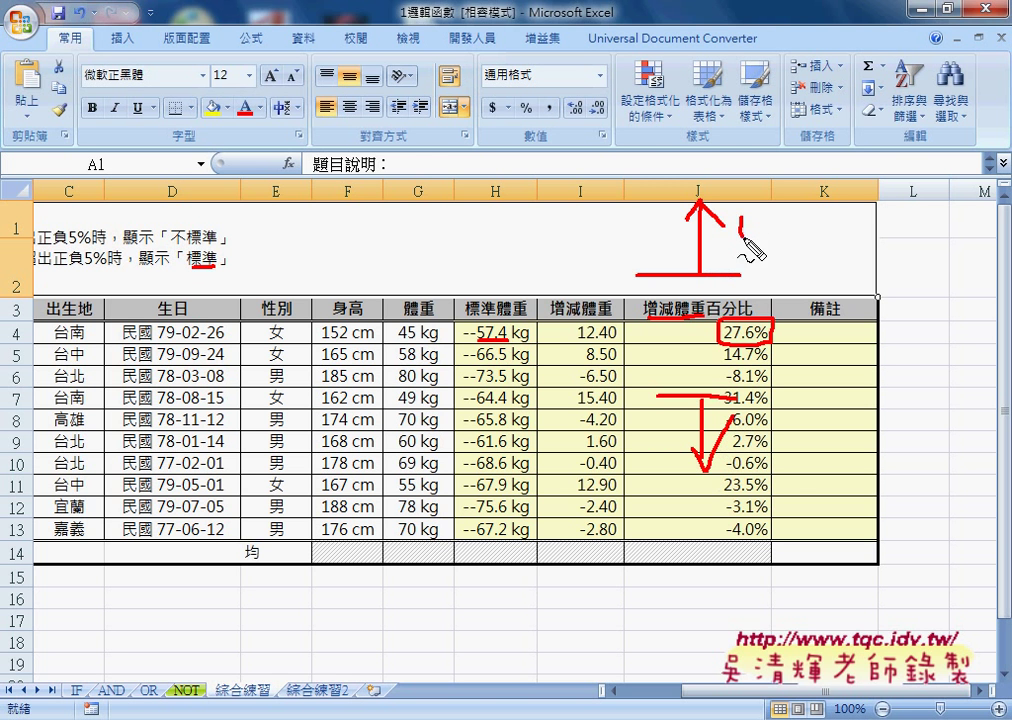
mouse_move(737, 217)
left_mouse_down()
mouse_move(735, 246)
mouse_move(750, 221)
mouse_move(771, 248)
mouse_move(797, 245)
mouse_move(768, 232)
left_mouse_up()
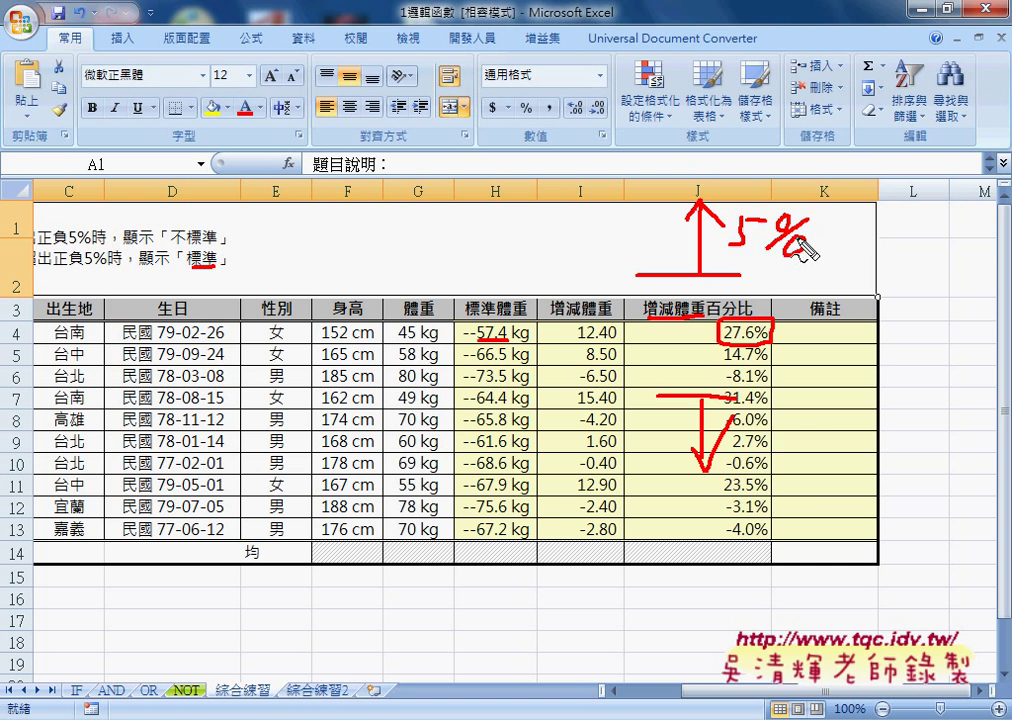
mouse_move(777, 439)
left_mouse_down()
mouse_move(766, 464)
mouse_move(796, 436)
mouse_move(780, 496)
mouse_move(806, 442)
mouse_move(824, 468)
left_mouse_up()
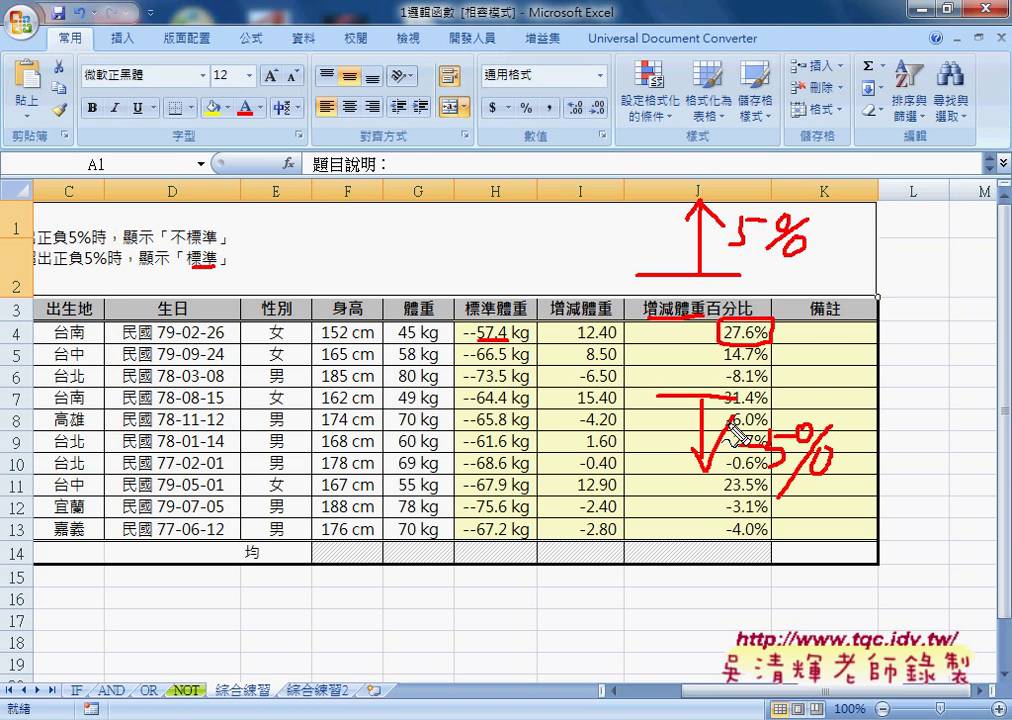
Box cell K4, arrow down the remarks column, and write a note beside its header.
left_click_drag(797, 343, 855, 343)
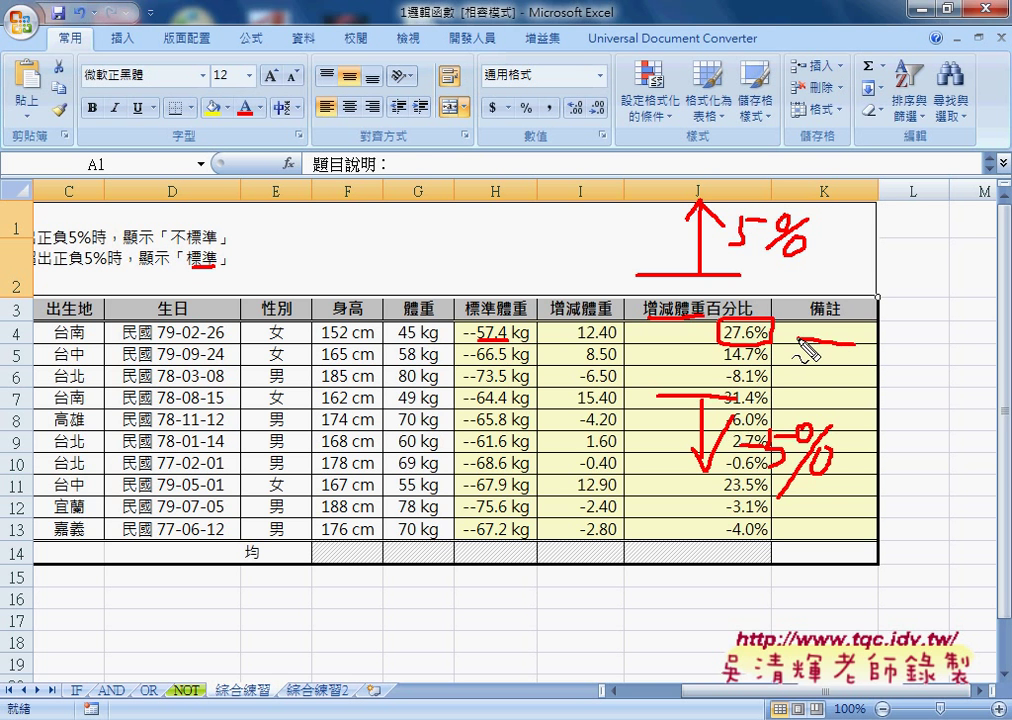
left_click_drag(792, 342, 852, 342)
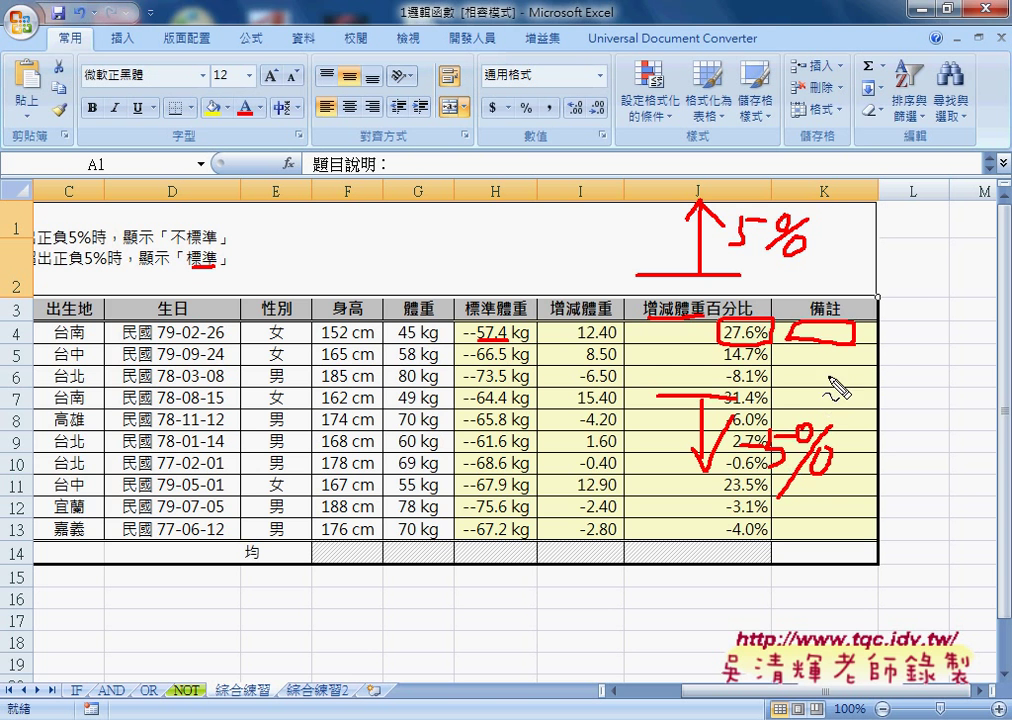
mouse_move(825, 345)
left_mouse_down()
mouse_move(825, 405)
mouse_move(840, 383)
left_mouse_up()
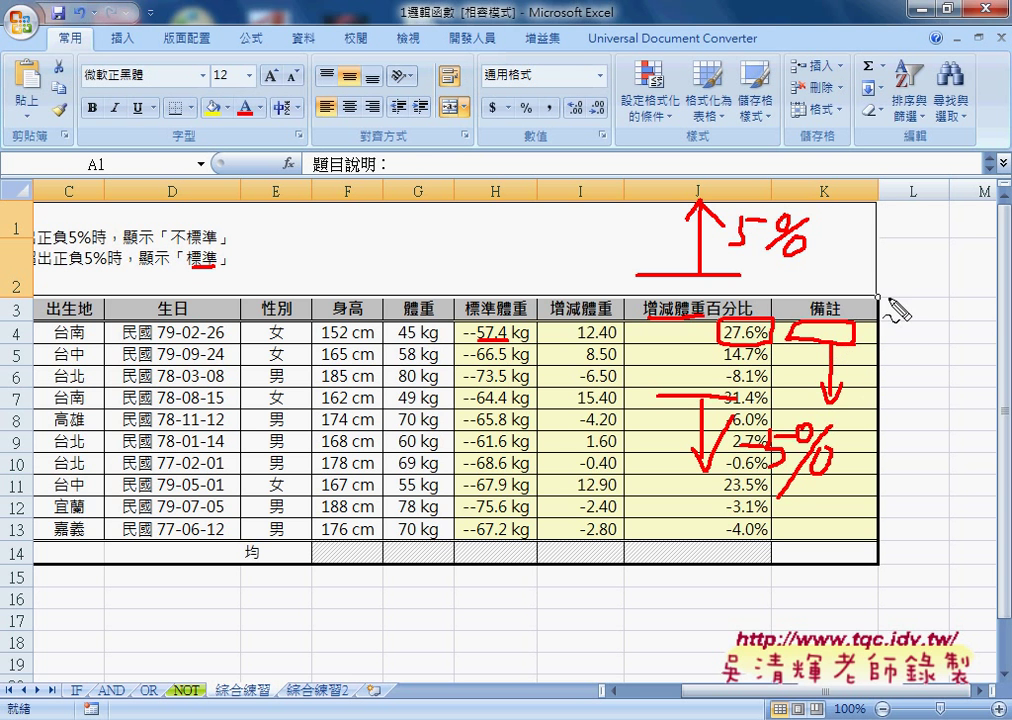
mouse_move(883, 300)
left_mouse_down()
mouse_move(885, 320)
mouse_move(978, 298)
mouse_move(986, 320)
mouse_move(955, 322)
mouse_move(990, 322)
left_mouse_up()
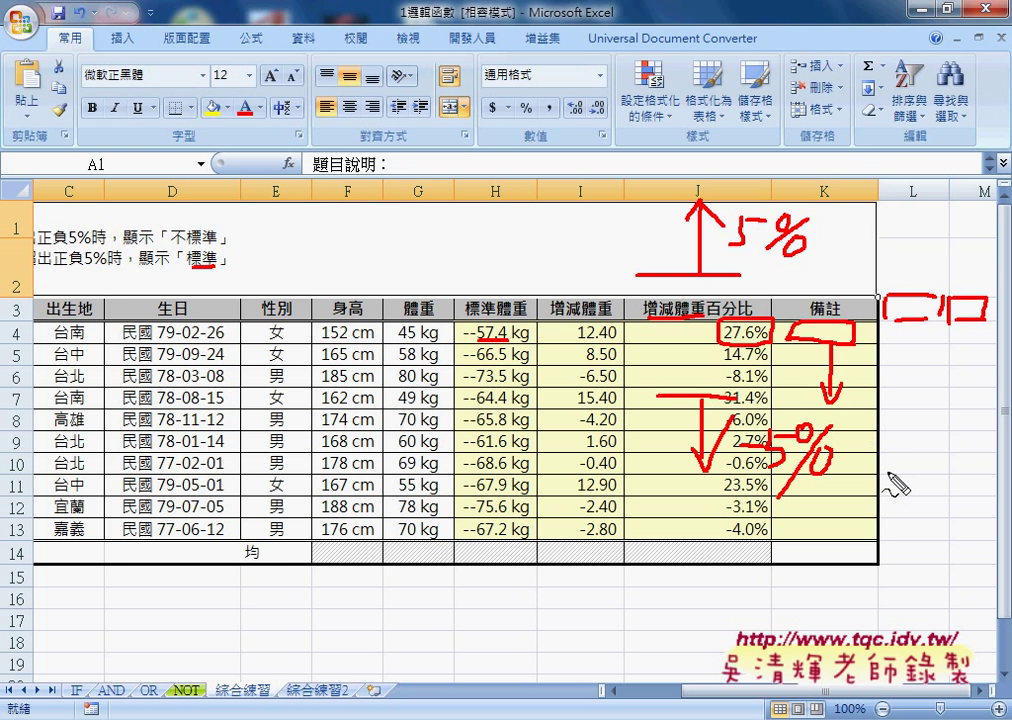